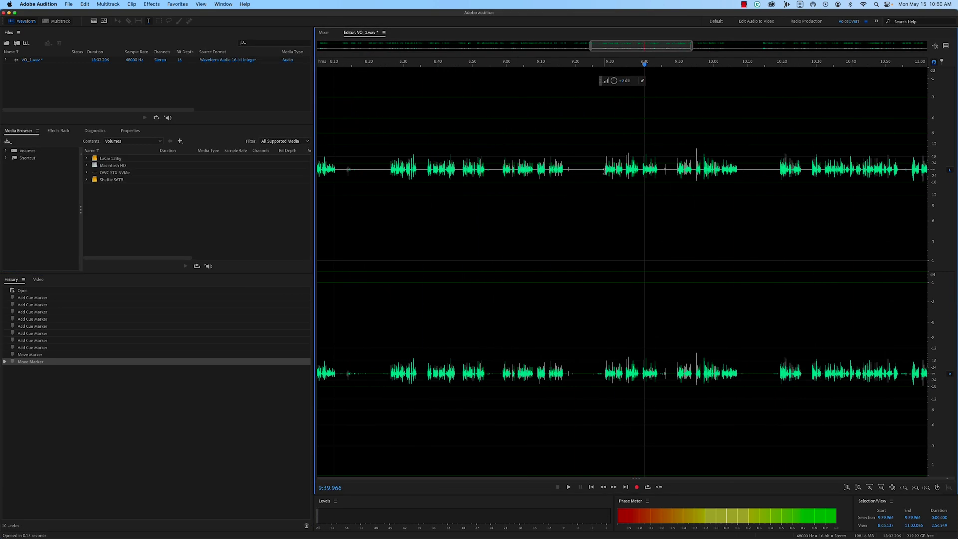
Show the Time Display format options from the View menu.
click(201, 4)
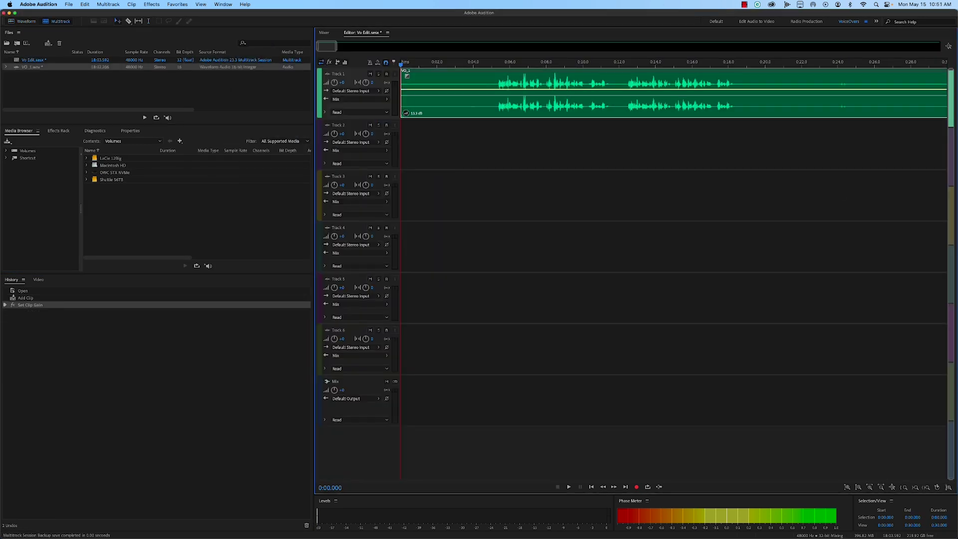
click(201, 4)
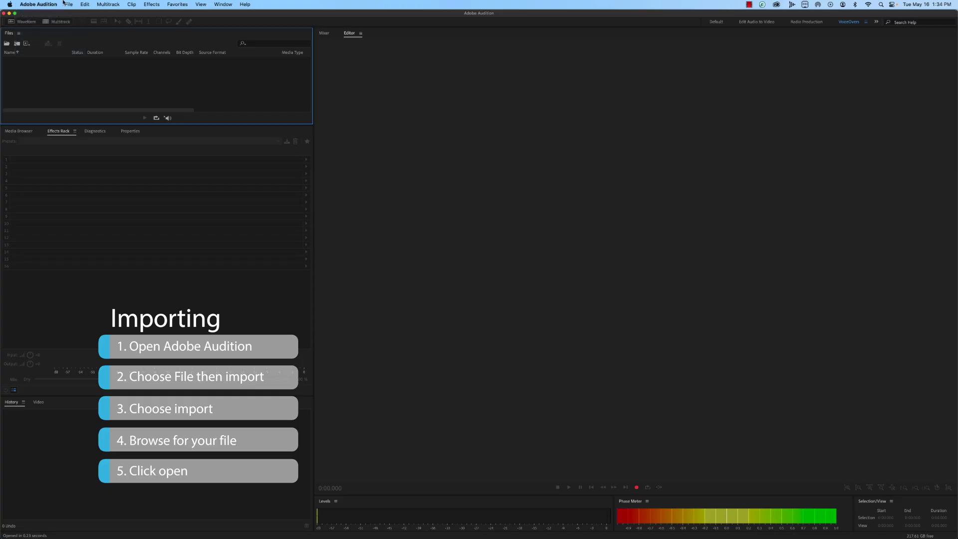
Import VO_1.wav into the Files panel and bring its waveform into the editor.
click(66, 4)
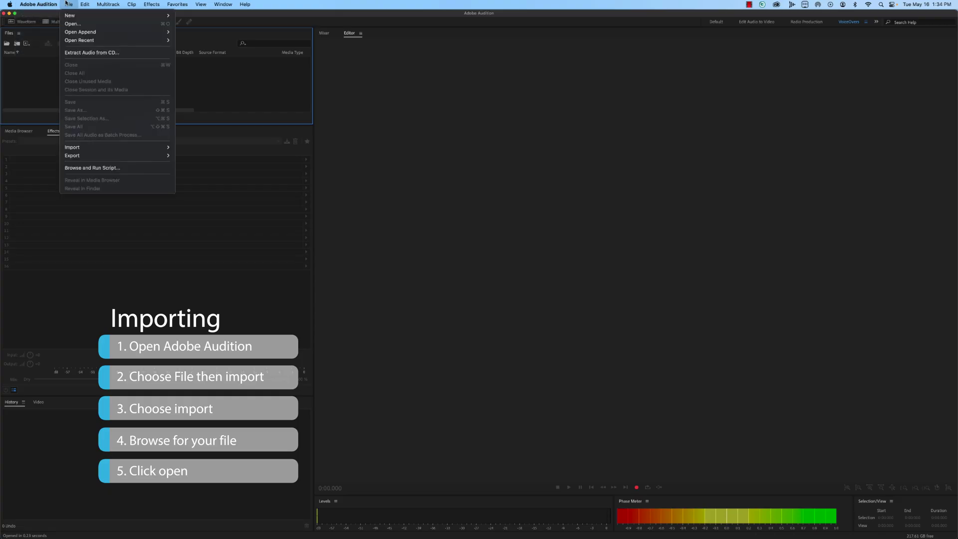
mouse_move(86, 148)
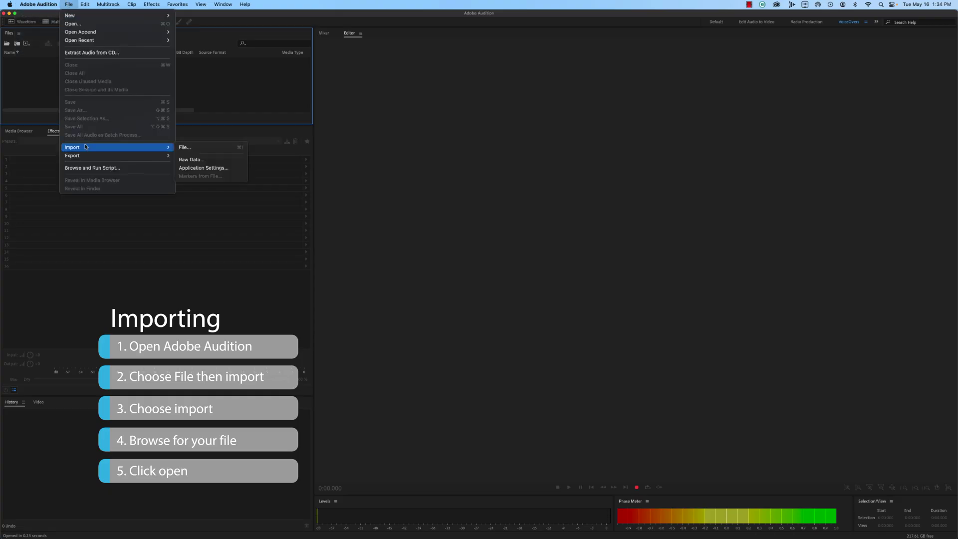
click(189, 150)
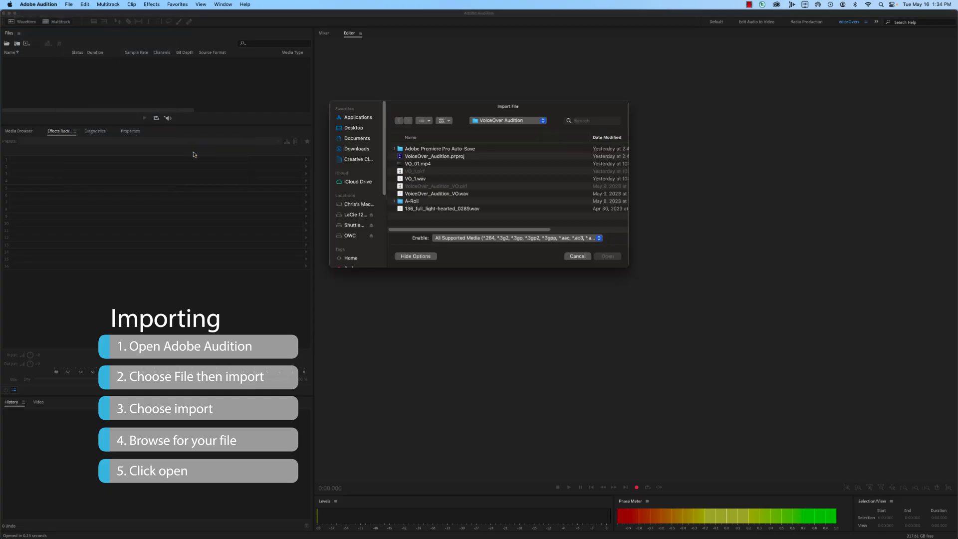
click(420, 180)
click(613, 257)
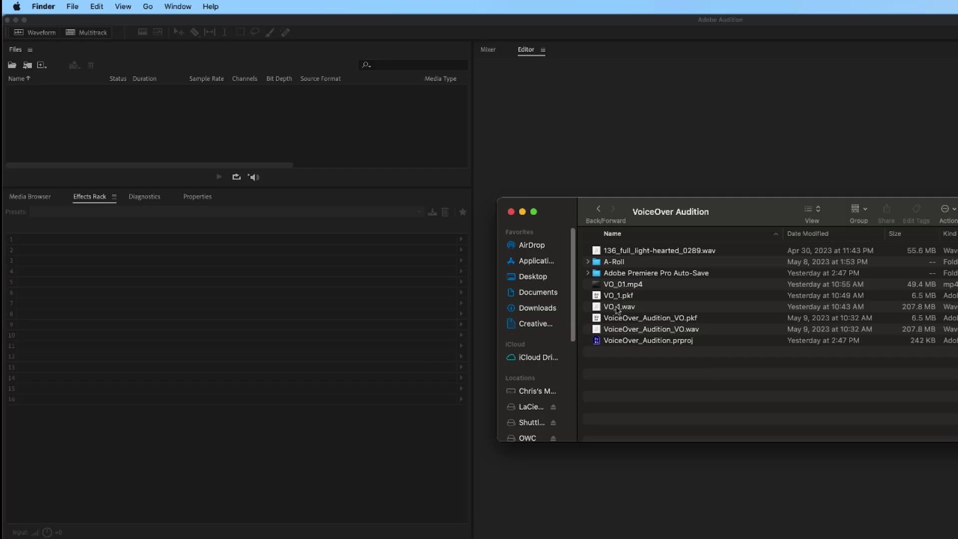
drag(617, 308, 195, 120)
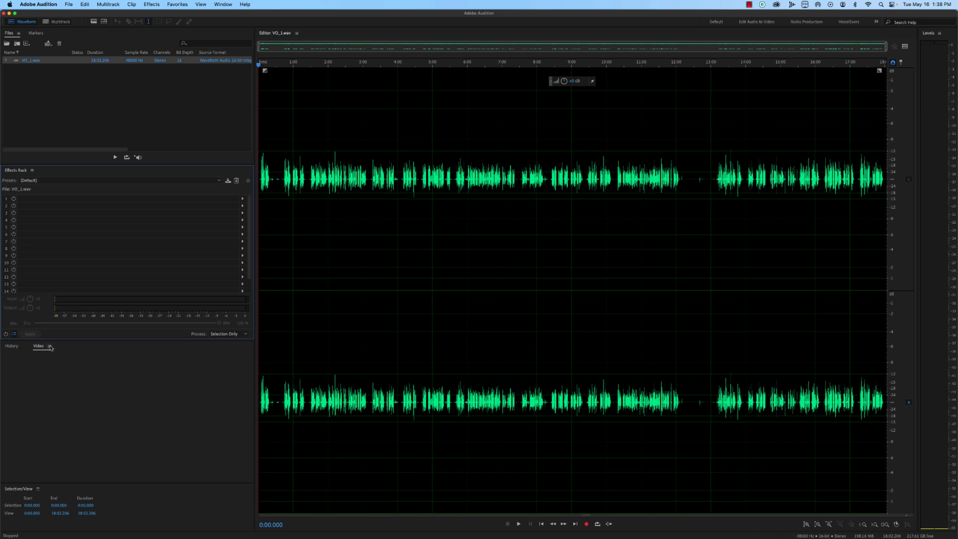
click(50, 346)
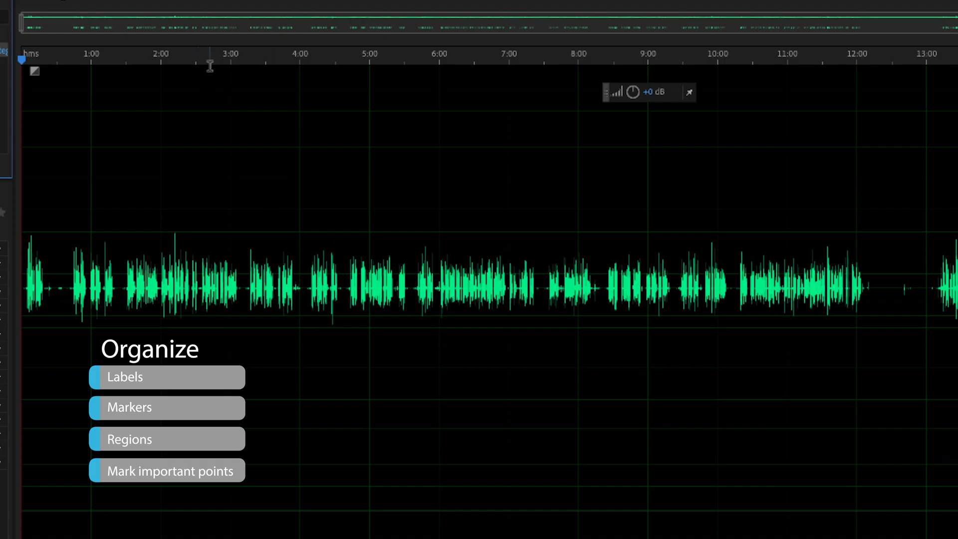
Move the playhead to about 2:40 and 5:00, then select short stretches of audio.
click(210, 65)
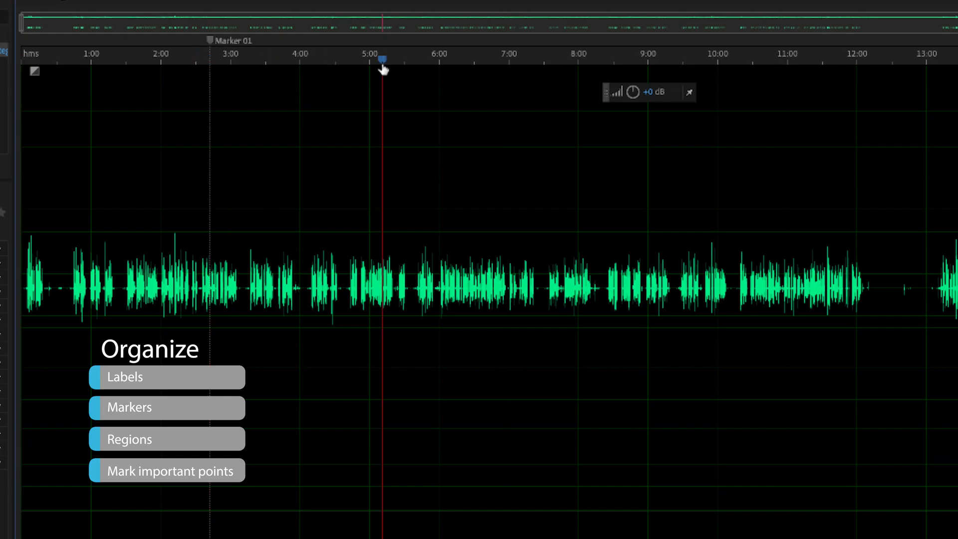
click(355, 64)
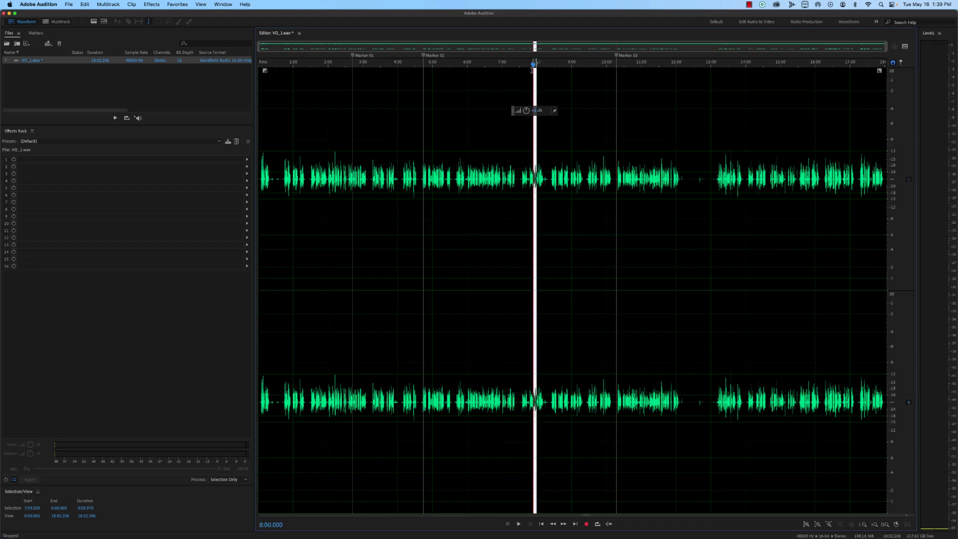
drag(536, 73, 523, 74)
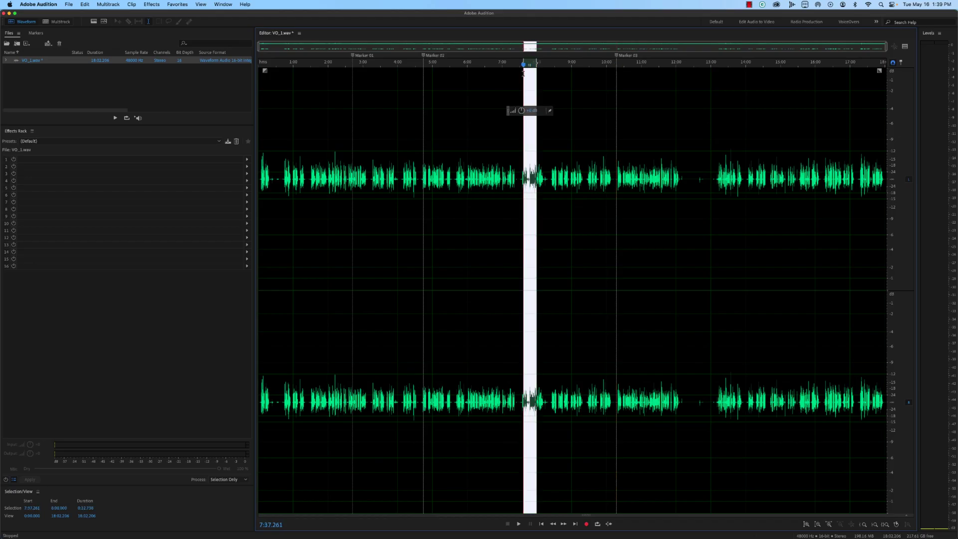
drag(684, 179, 649, 179)
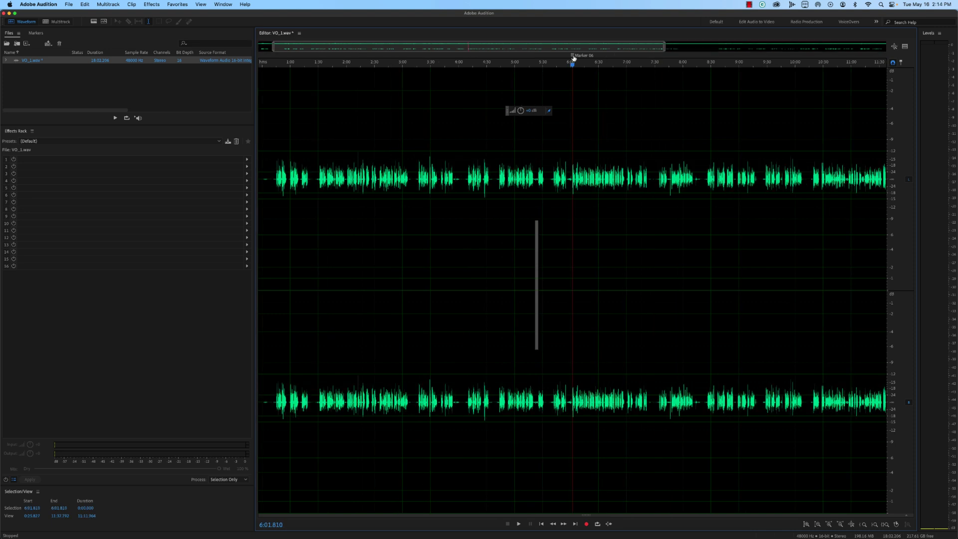
Rename Marker 06, starting its new name 'Start of 2nd Line'.
right_click(573, 58)
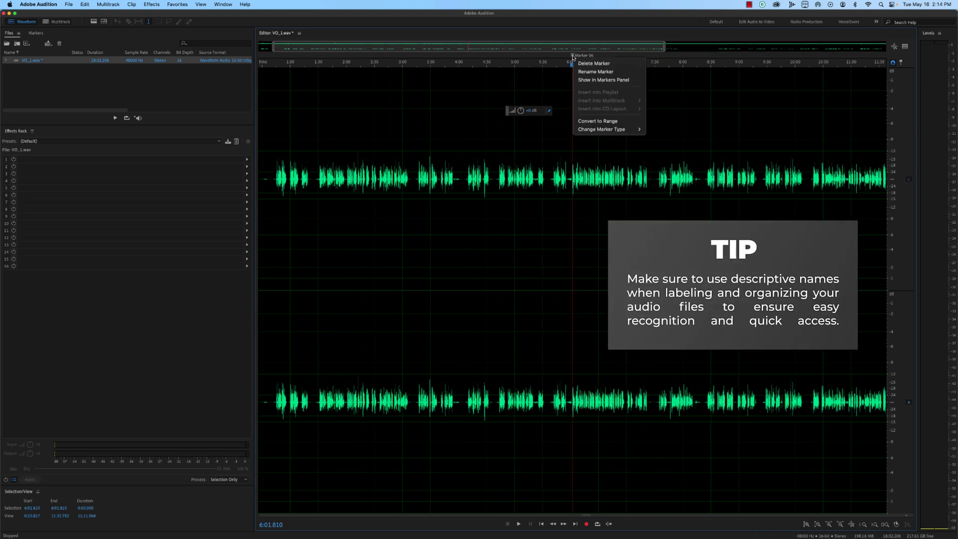
click(582, 71)
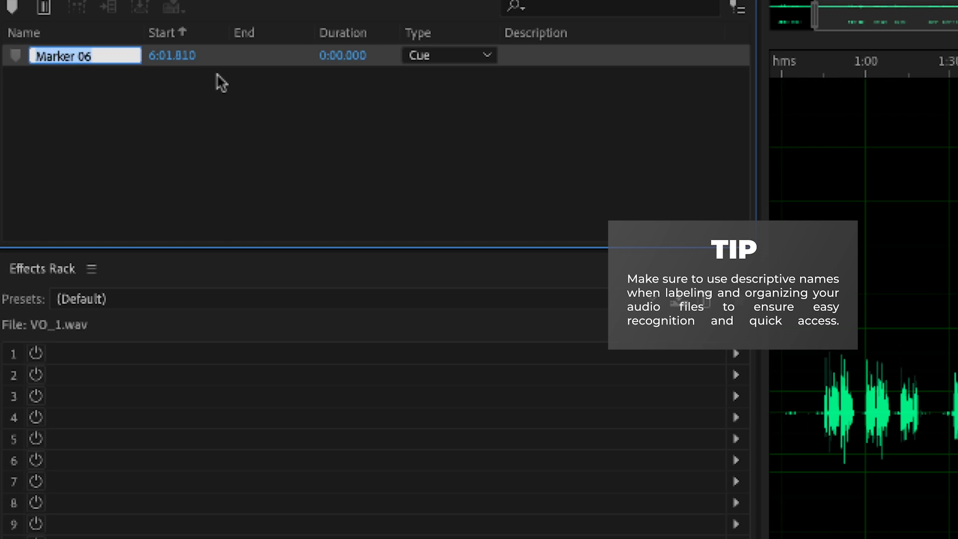
text(Start of 2nd Linew)
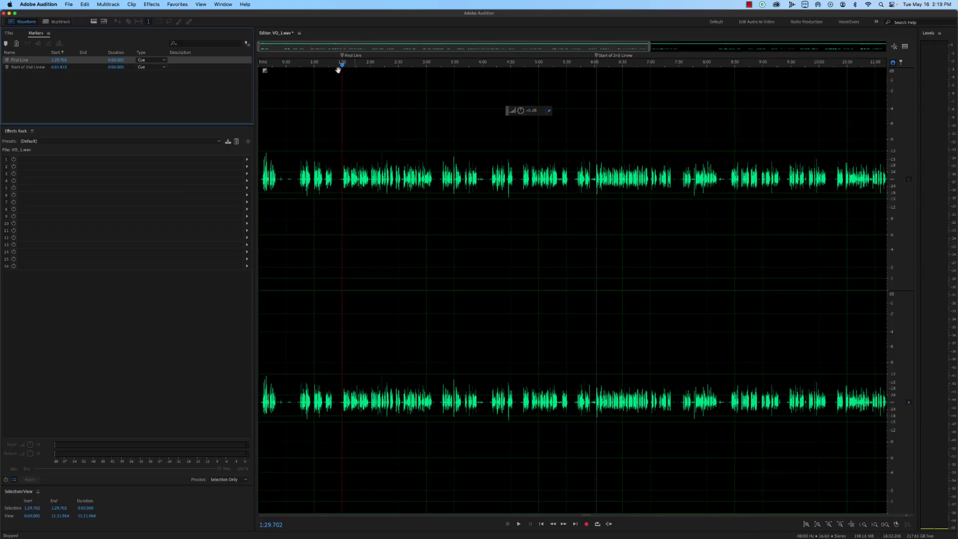
Save the current panel layout as the new workspace 'Videomaker Edit'.
click(223, 4)
mouse_move(228, 18)
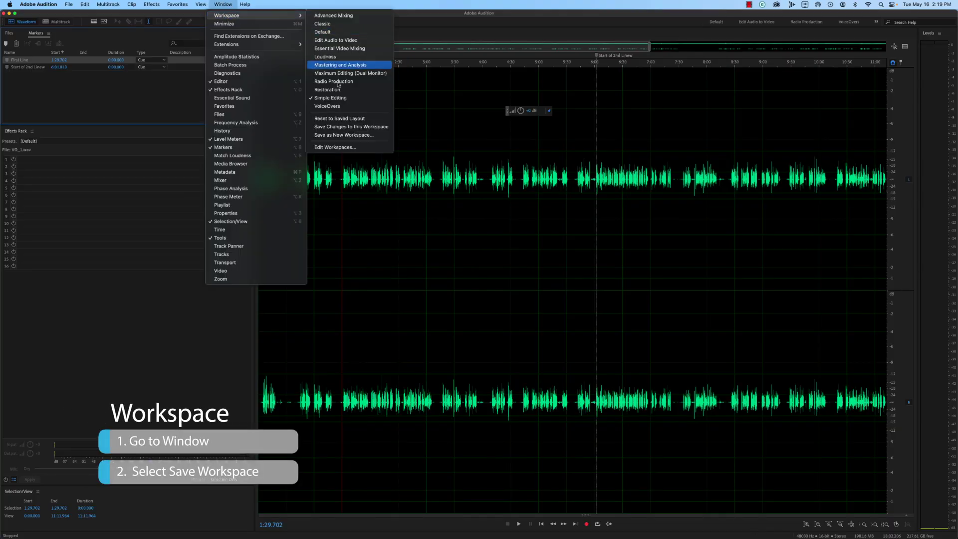
click(369, 135)
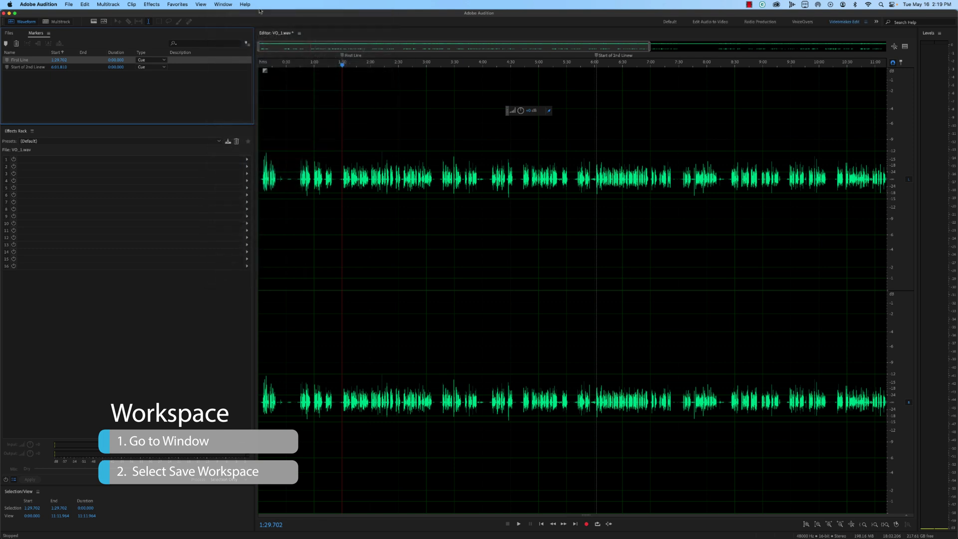
click(214, 4)
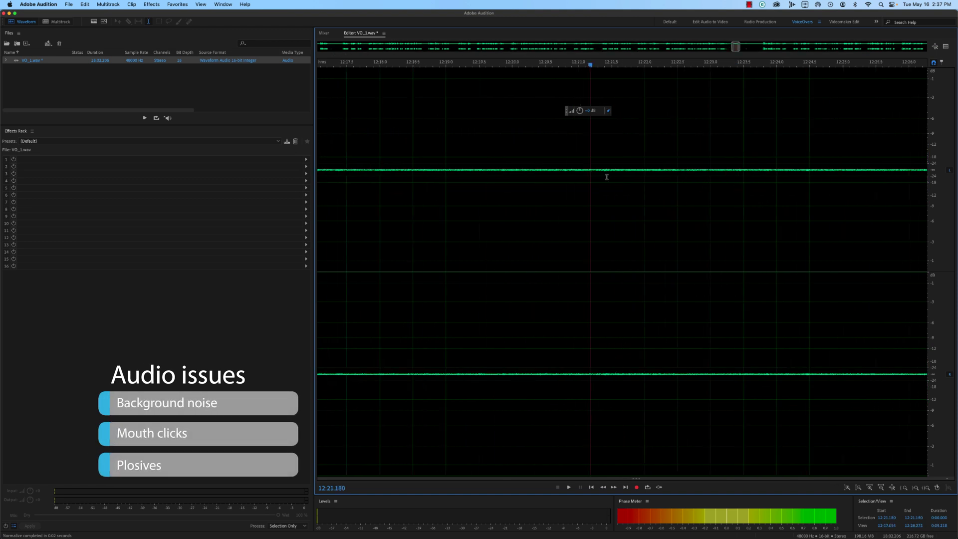
Select the quiet stretch from about 12:05 to 12:38 and list the effects for rack slot 1.
drag(590, 177, 712, 180)
scroll(650, 181, down, 6)
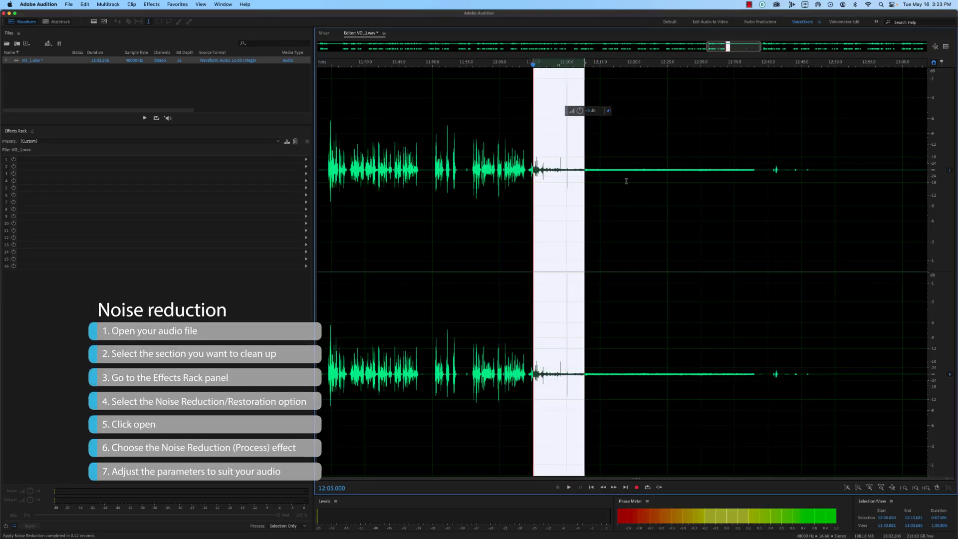
drag(626, 182, 755, 199)
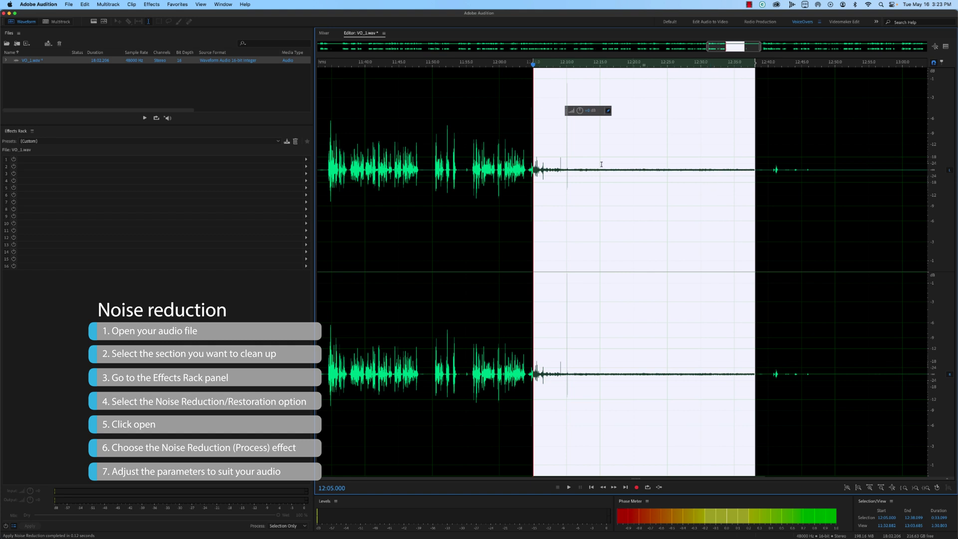
click(306, 160)
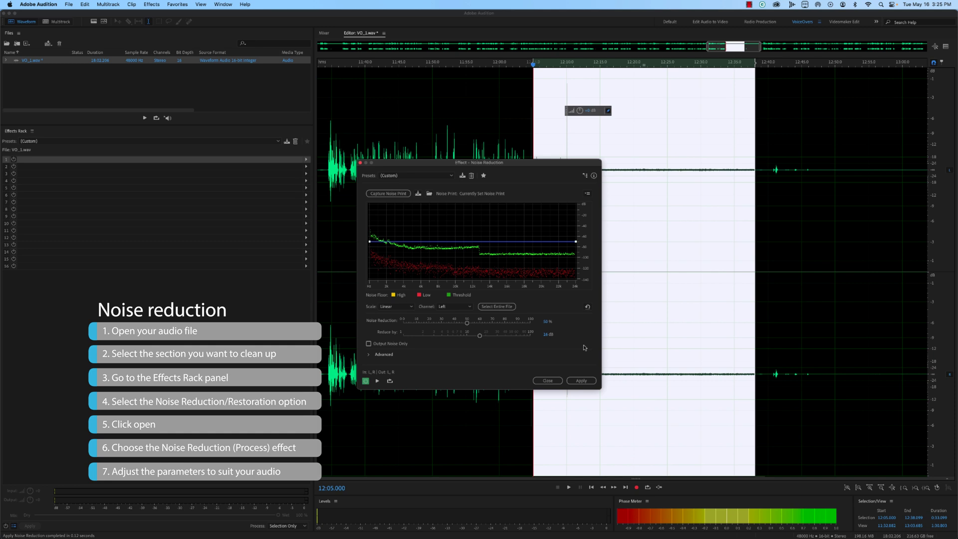
Set Noise Reduction to reduce by 12 dB with smoothing 1, then capture a noise print.
click(369, 354)
click(546, 334)
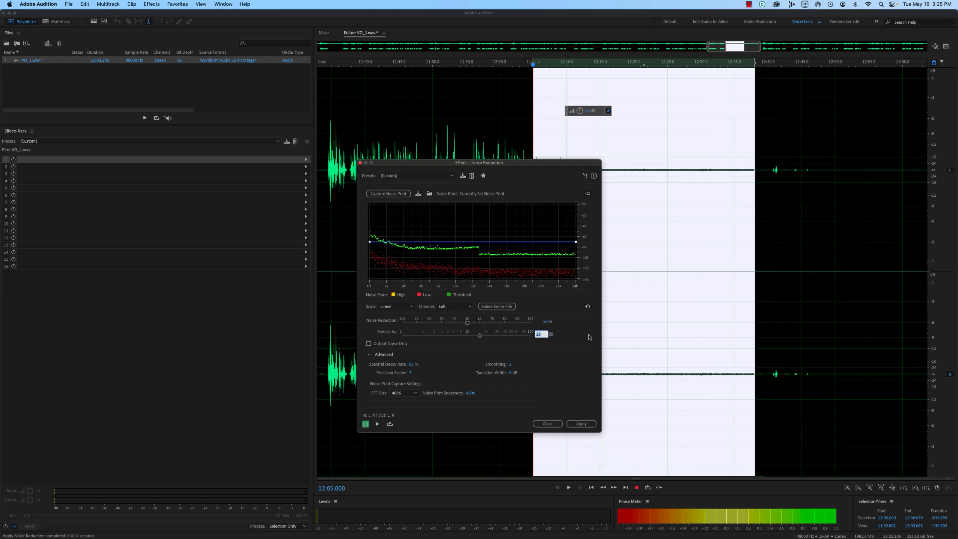
text(12)
key(Return)
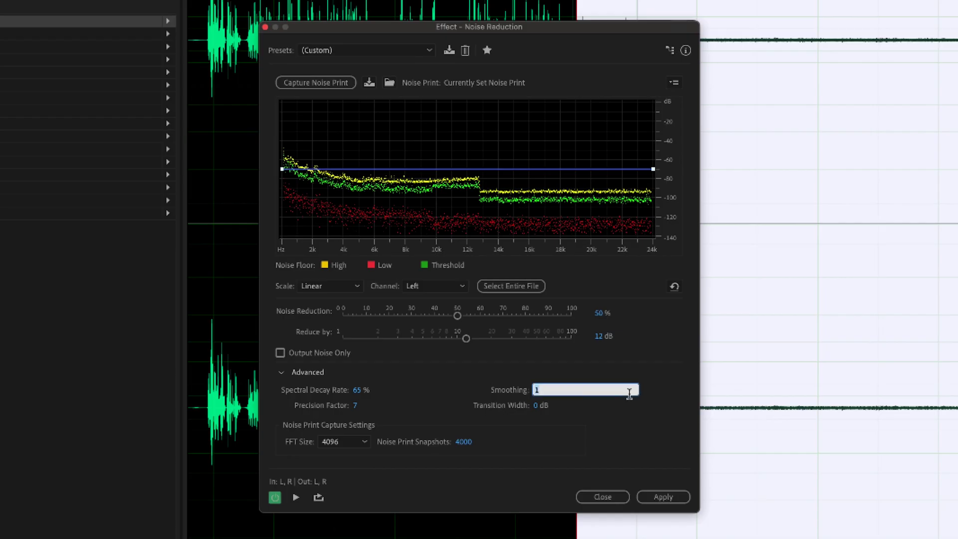
key(Return)
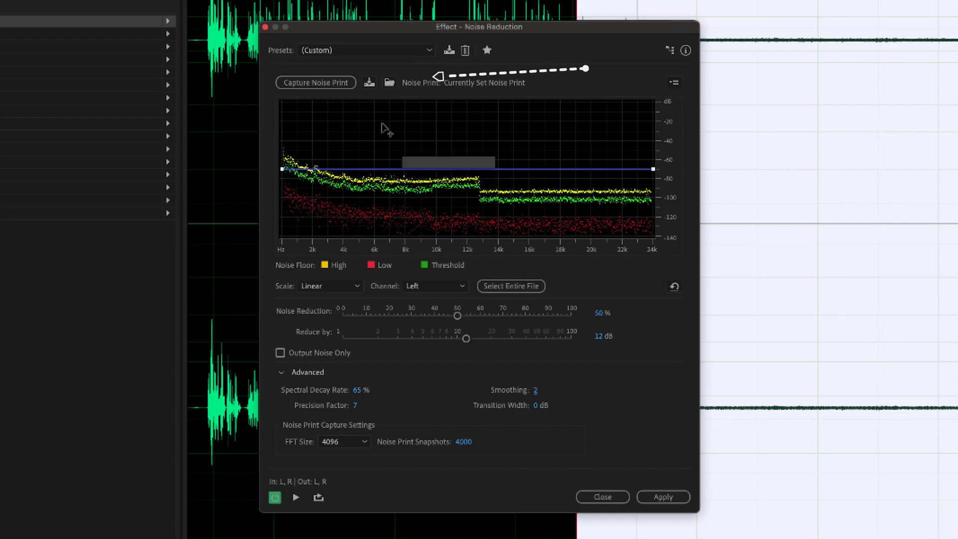
click(329, 88)
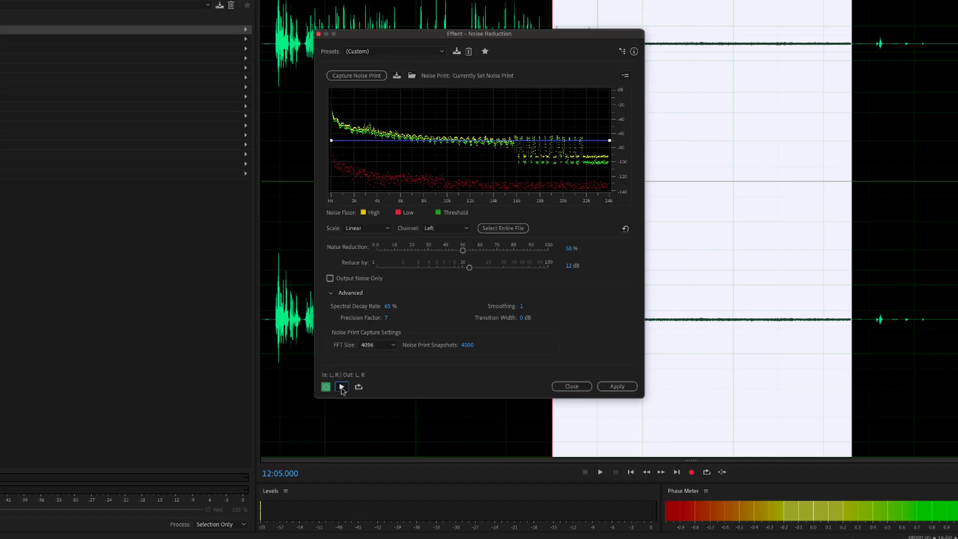
Preview the noise-reduced audio and switch to the spectral frequency view.
click(342, 387)
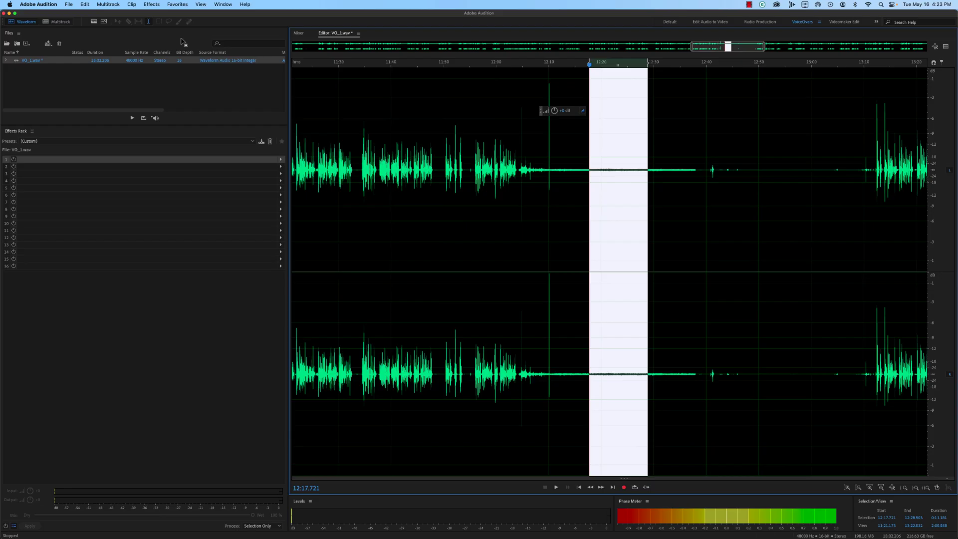
click(104, 22)
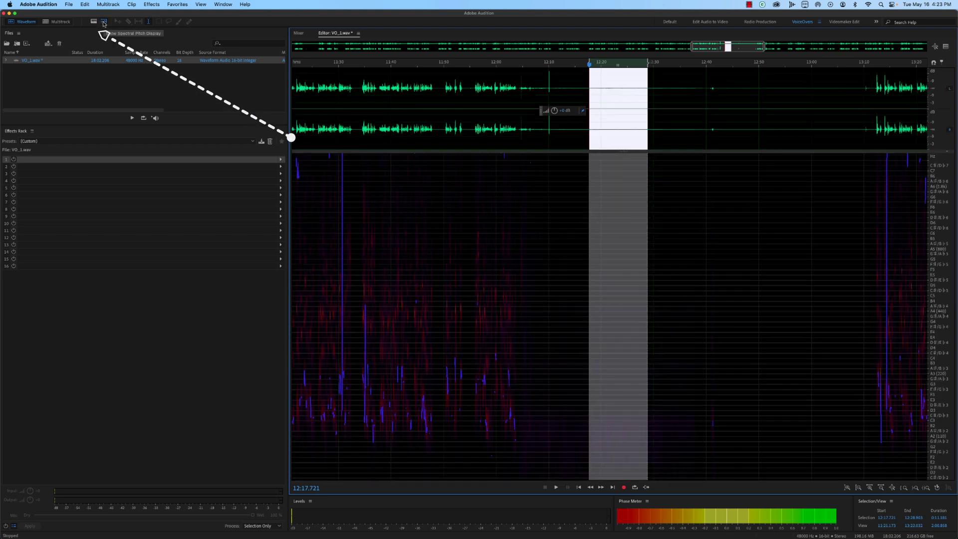
click(93, 22)
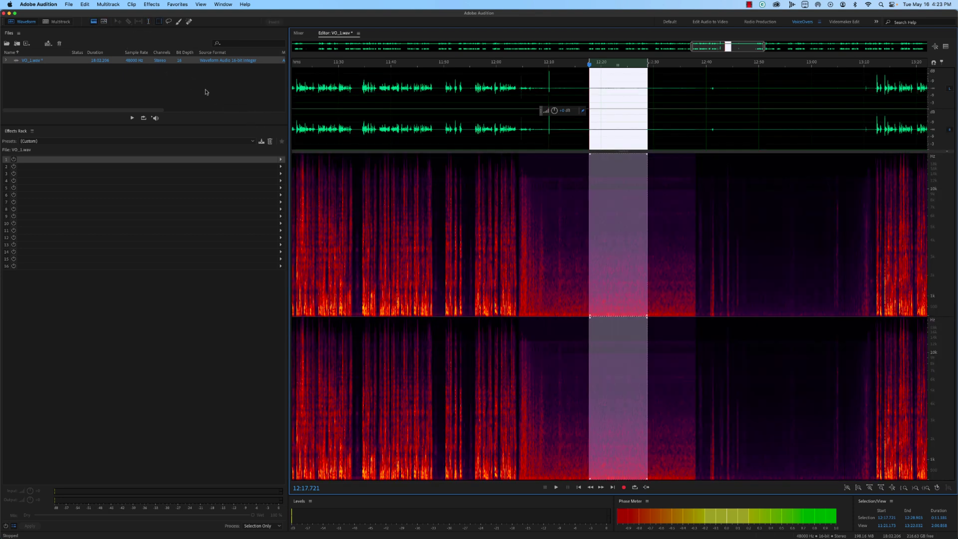
Zoom the spectral frequency display in on the spike near 12:10.
scroll(621, 242, up, 3)
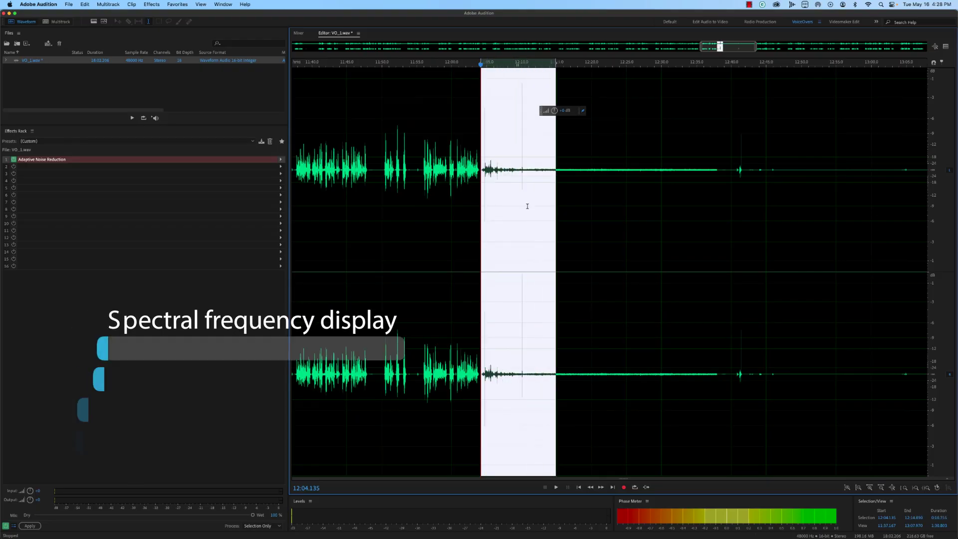
scroll(527, 206, up, 5)
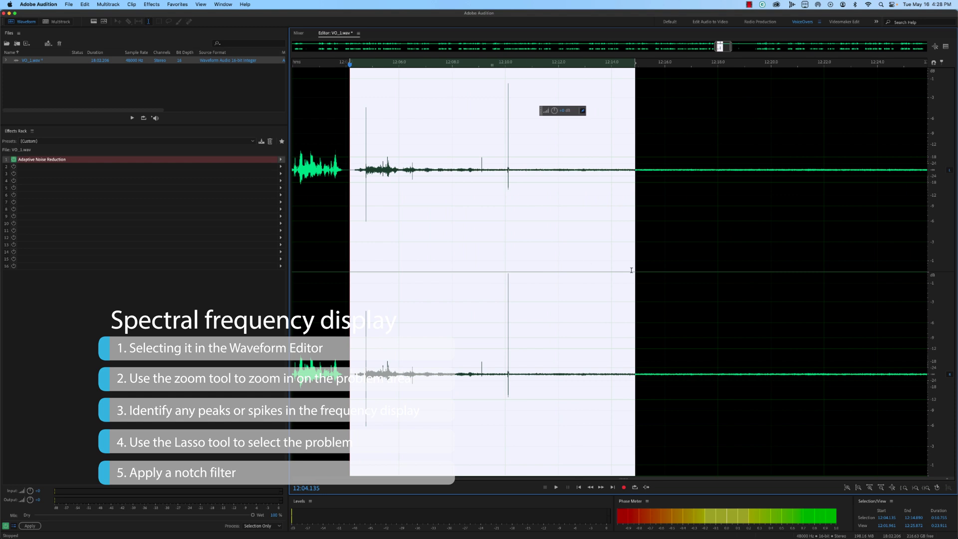
click(93, 22)
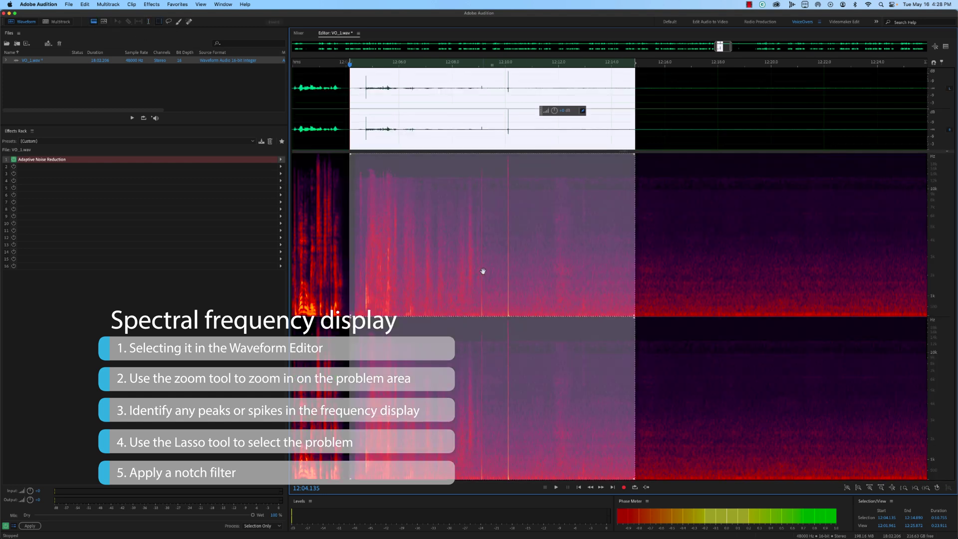
scroll(483, 271, up, 6)
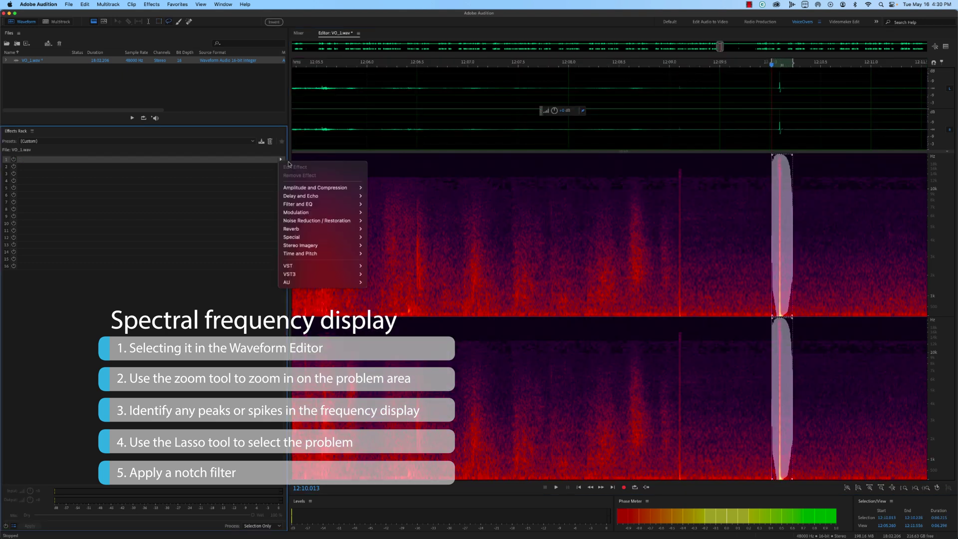
mouse_move(308, 206)
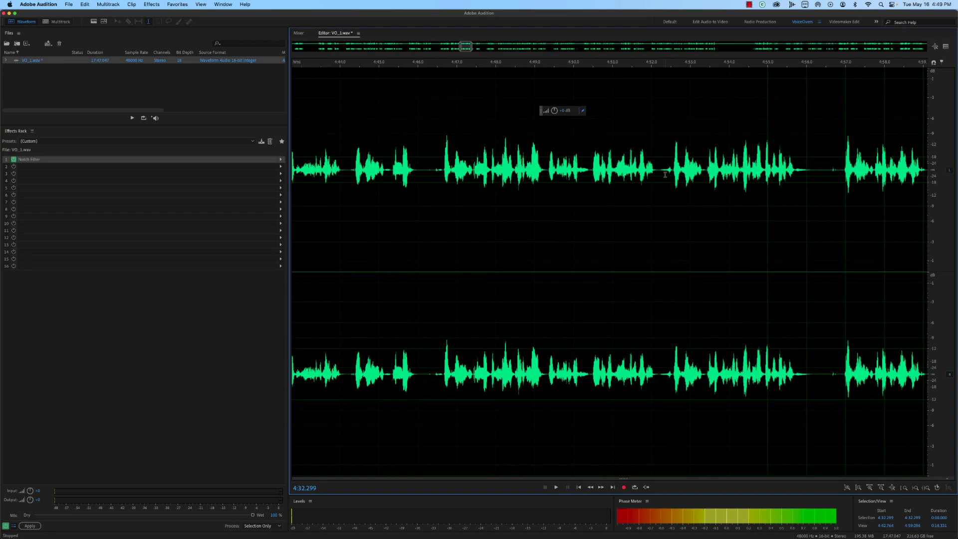
Delete the silent gap between 4:42 and 4:59, then select another short silent gap.
drag(659, 172, 674, 172)
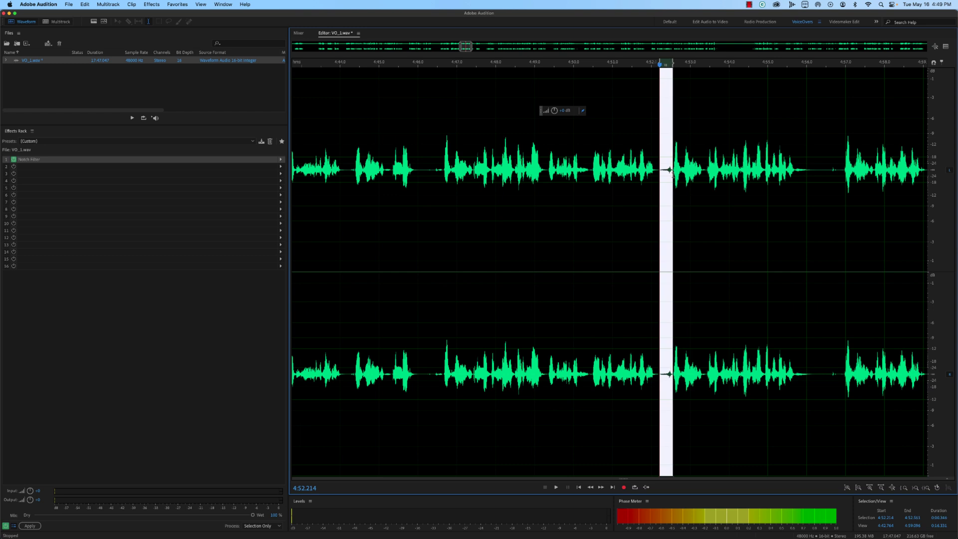
key(Delete)
scroll(672, 178, down, 2)
drag(748, 172, 762, 172)
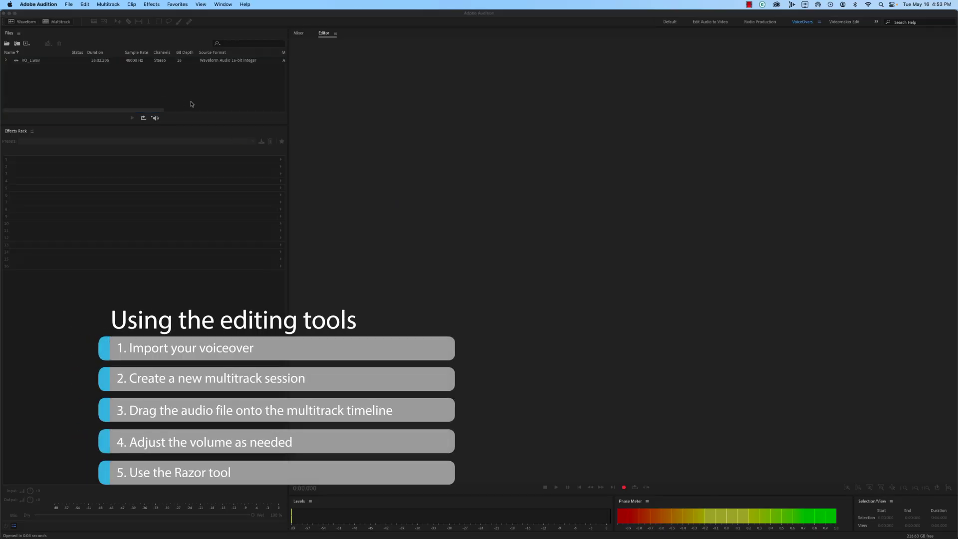
click(68, 5)
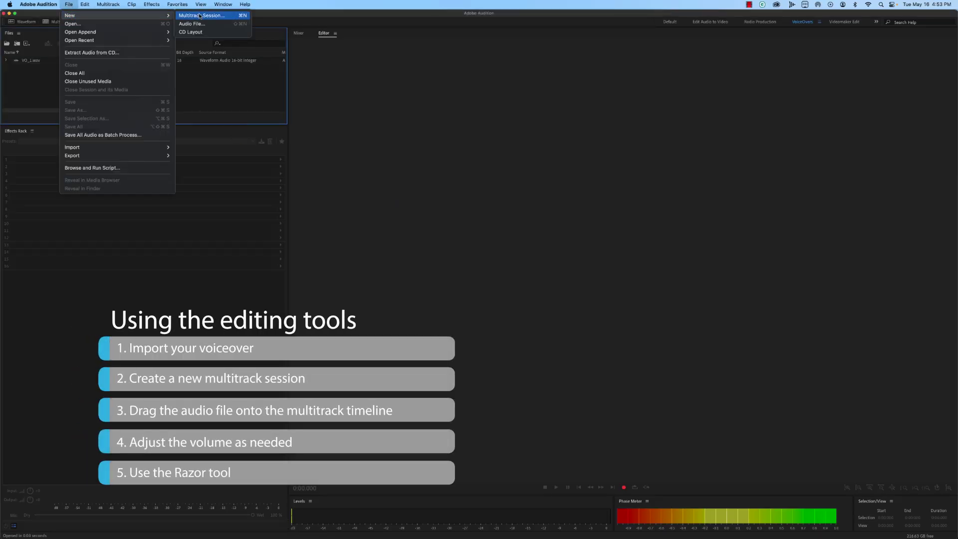
Create a multitrack session and place VO_1.wav on Track 1 at 0:00.
click(202, 15)
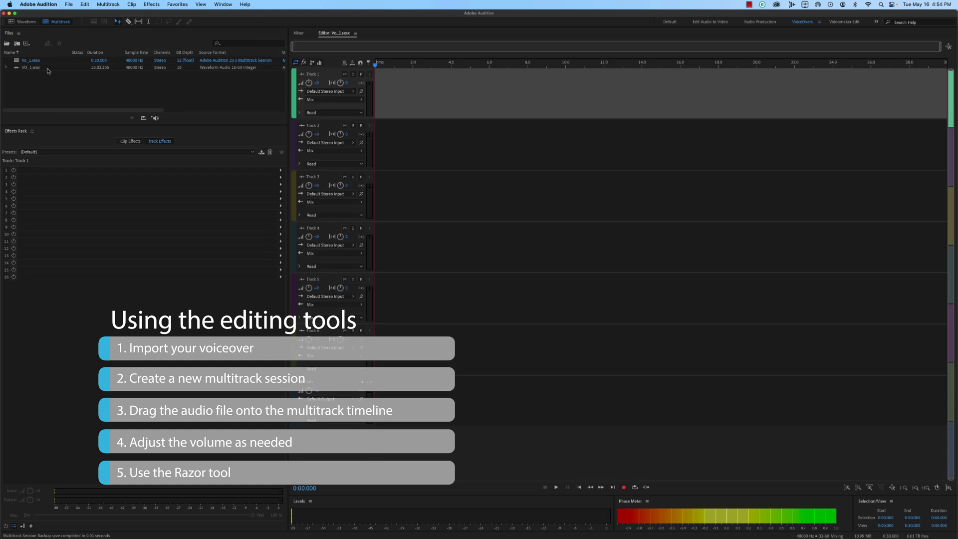
click(37, 68)
drag(135, 99, 395, 121)
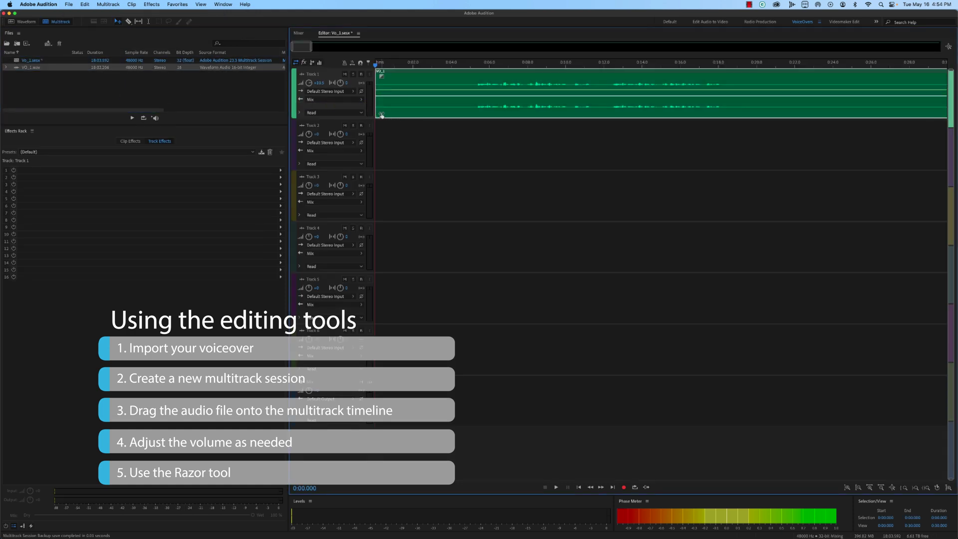
Razor-split the Track 1 clip near 0:05.2 and put the playhead in the empty gap.
click(128, 22)
click(475, 92)
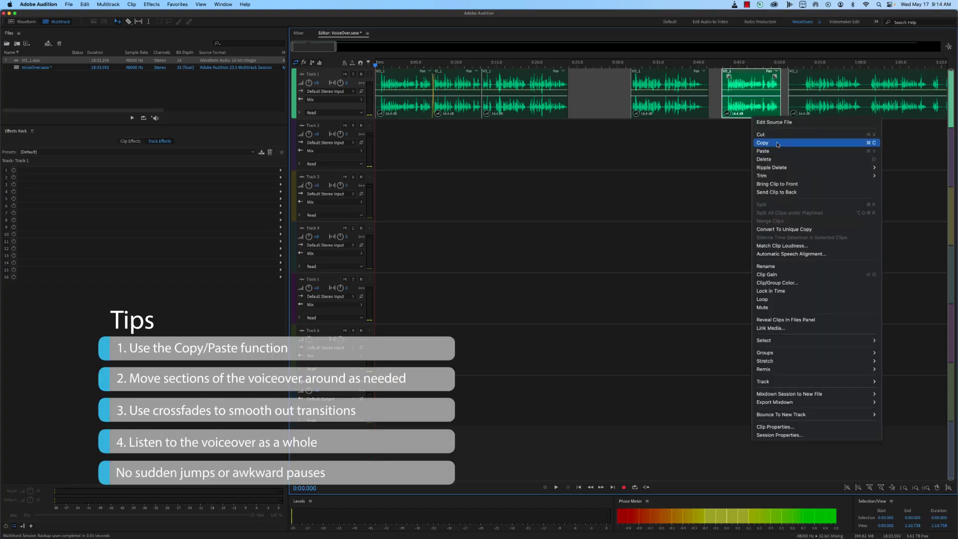
click(777, 144)
right_click(572, 95)
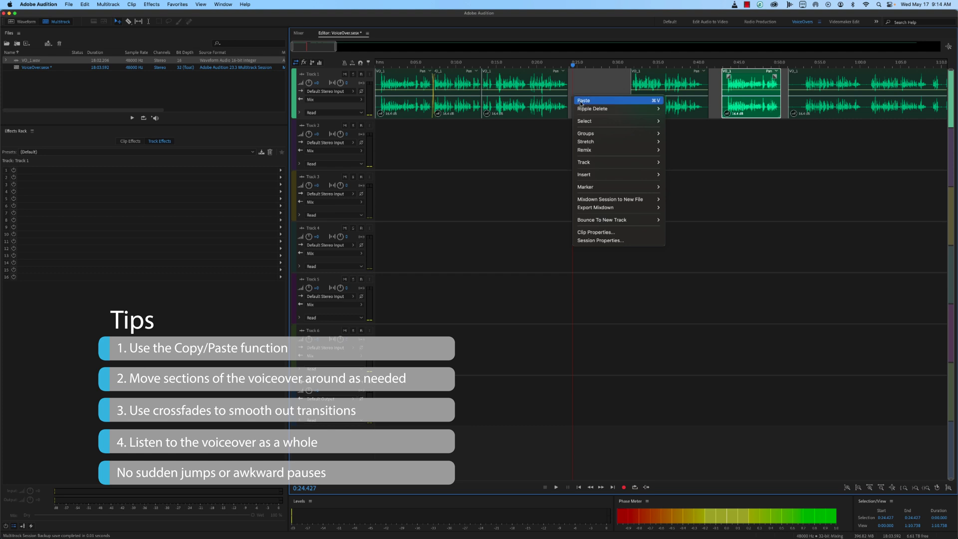
Paste the copied clip into the gap, split at 0:38.3 and slide the later clip left.
click(583, 101)
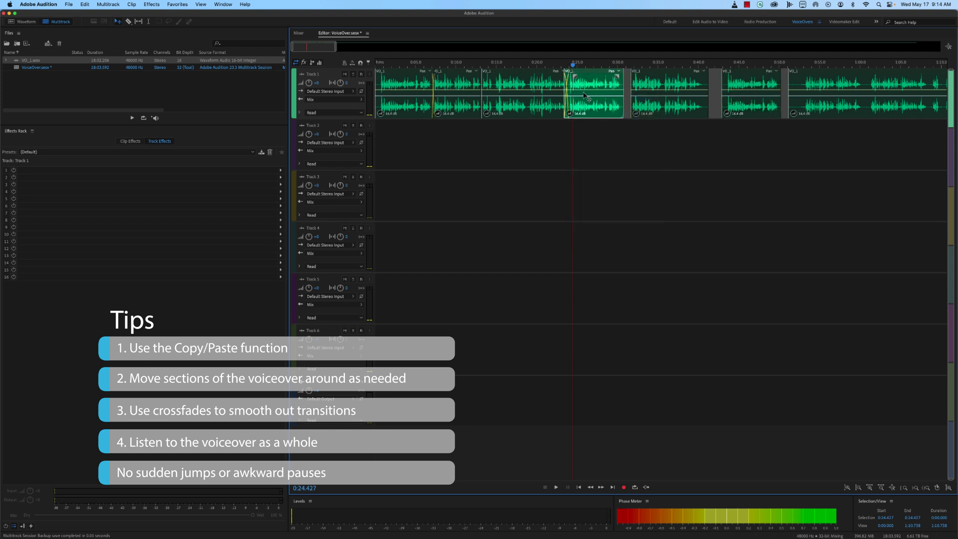
click(496, 64)
key(space)
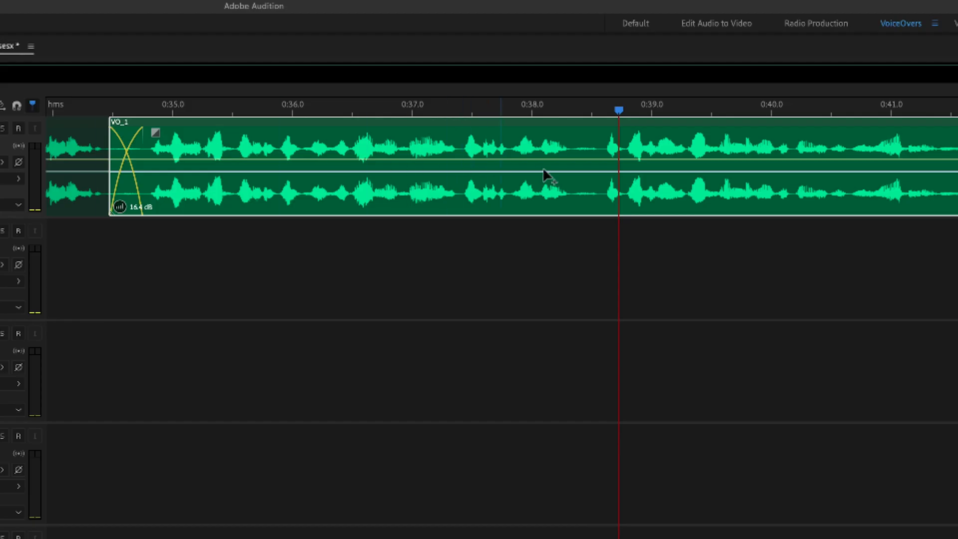
click(571, 167)
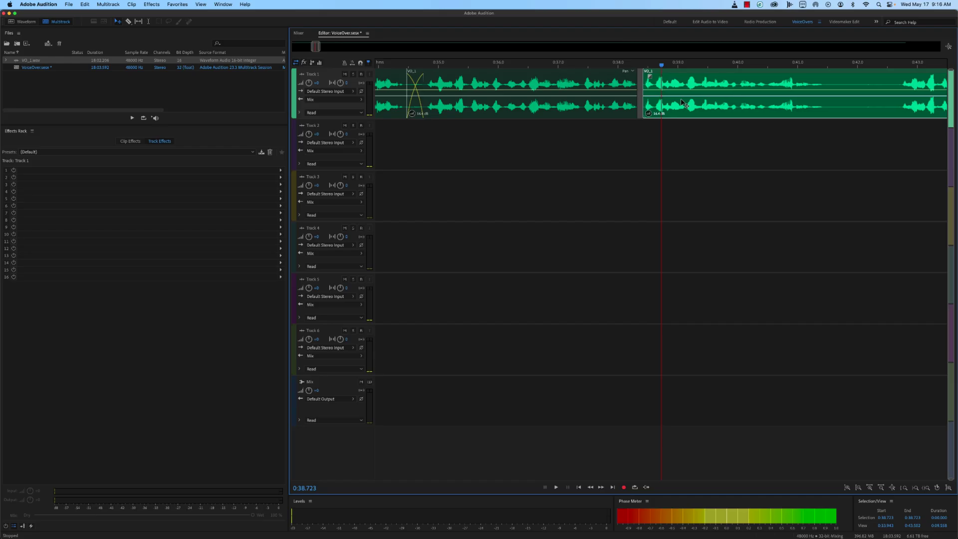
drag(685, 188, 654, 188)
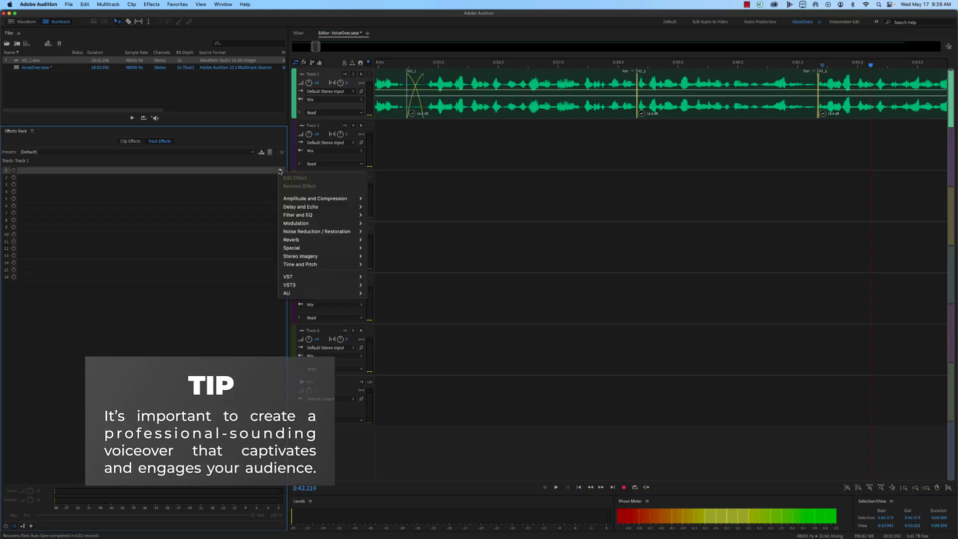
Add a Graphic Equalizer (30 Bands) to Track 1 and raise the 800 Hz band to 4.4 dB.
mouse_move(310, 215)
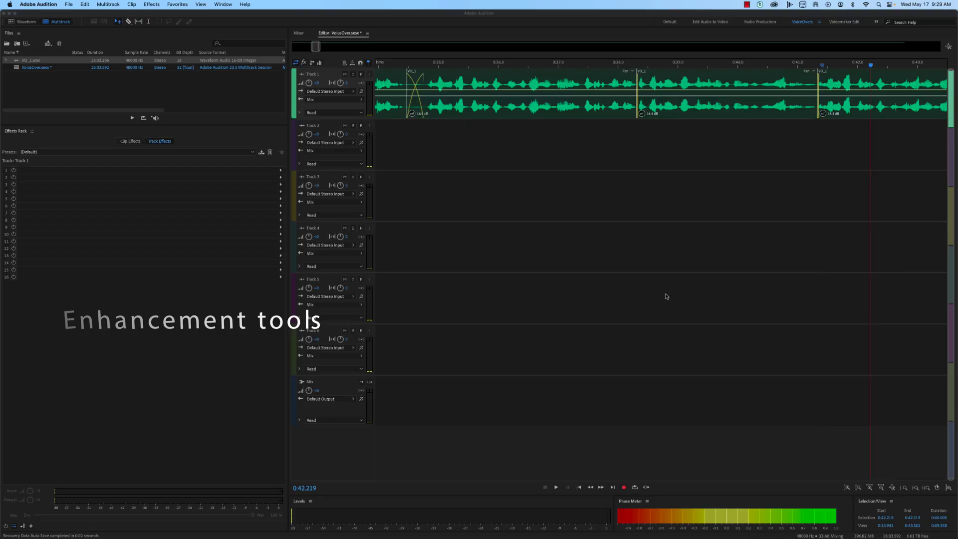
click(280, 170)
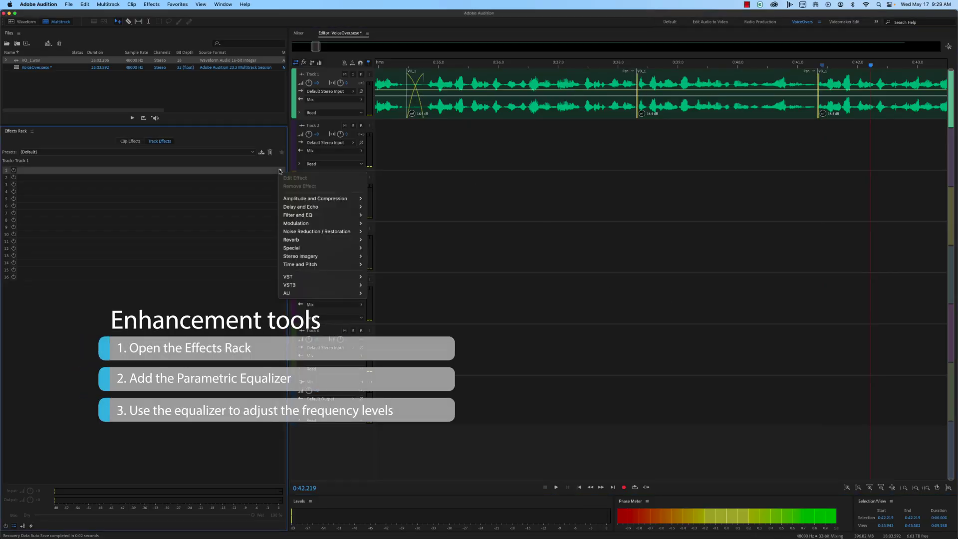
mouse_move(309, 215)
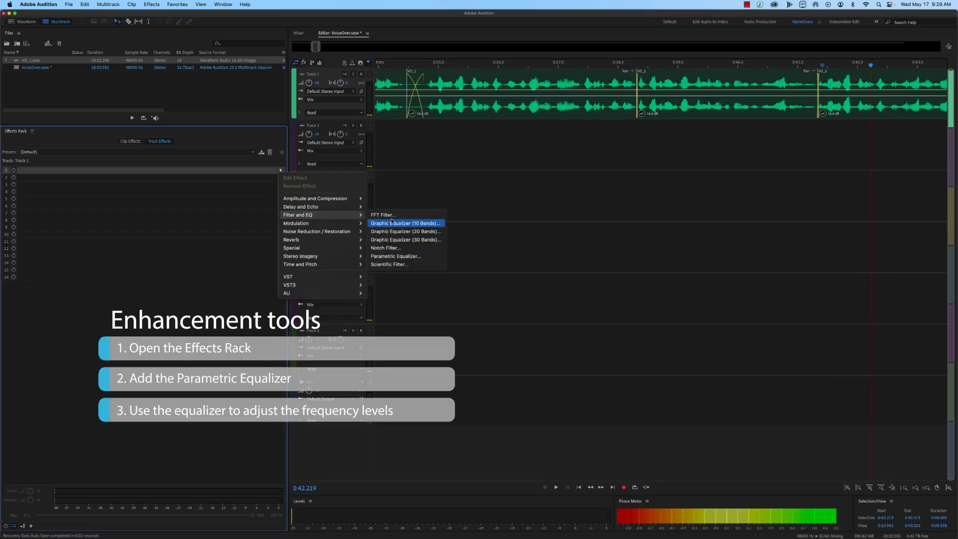
click(405, 239)
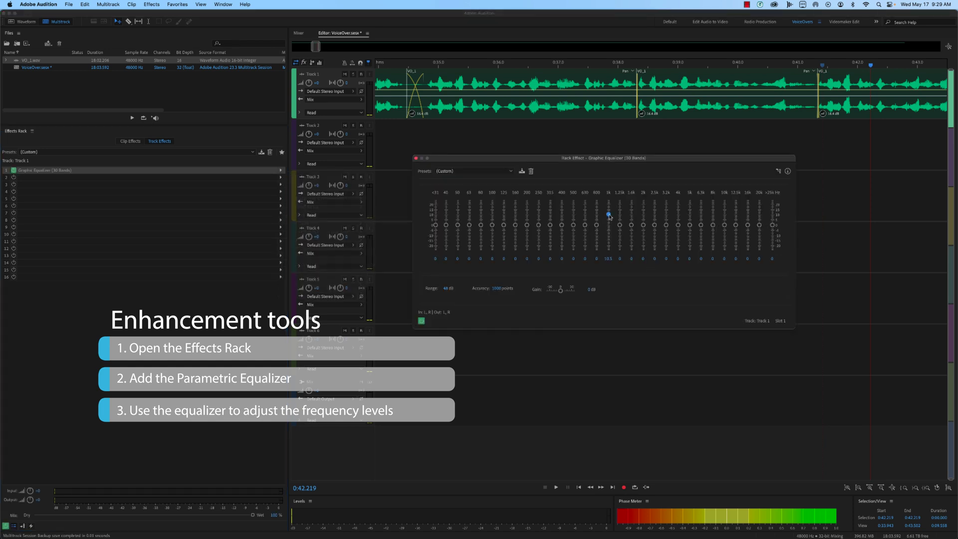
drag(598, 226, 597, 221)
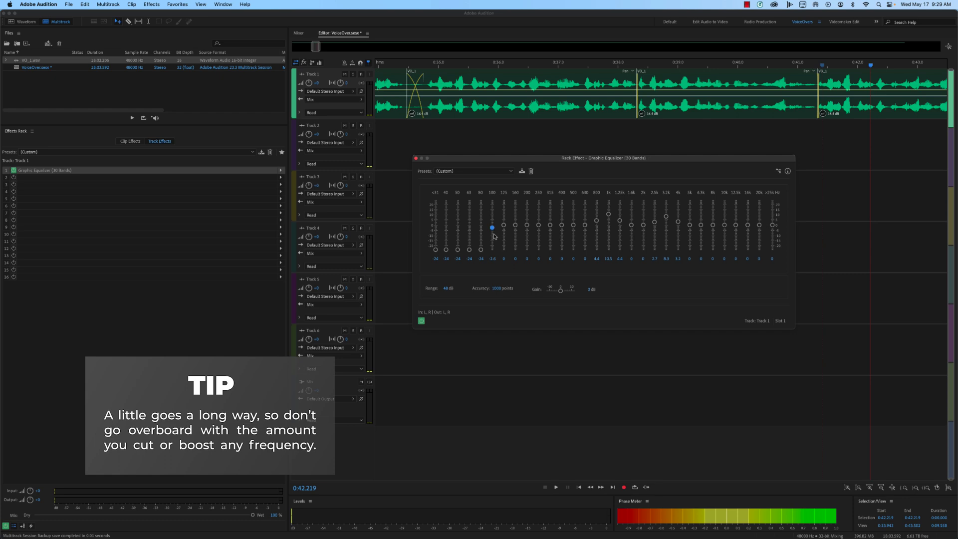
click(281, 170)
Replace Track 1's equalizer with a Multiband Compressor set to the Broadcast preset.
mouse_move(318, 202)
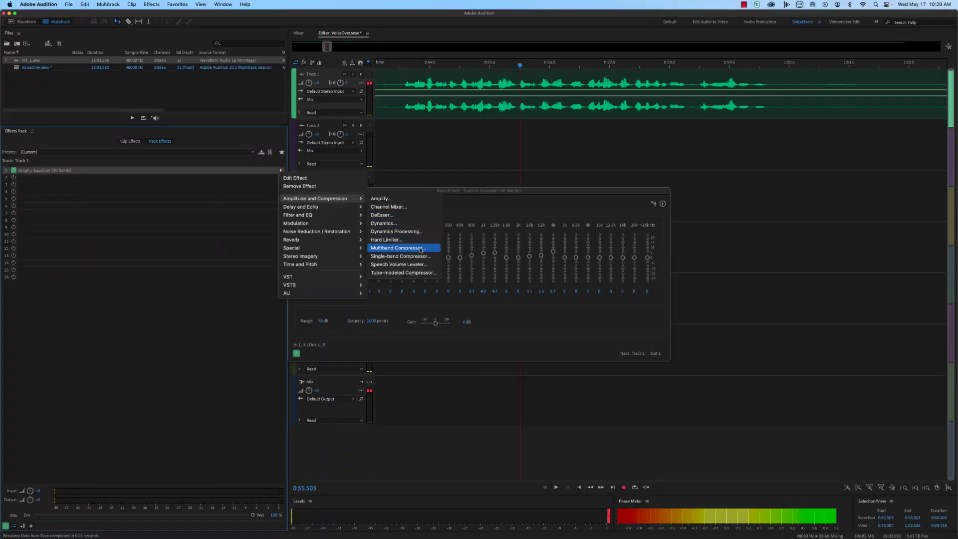
click(420, 248)
click(451, 167)
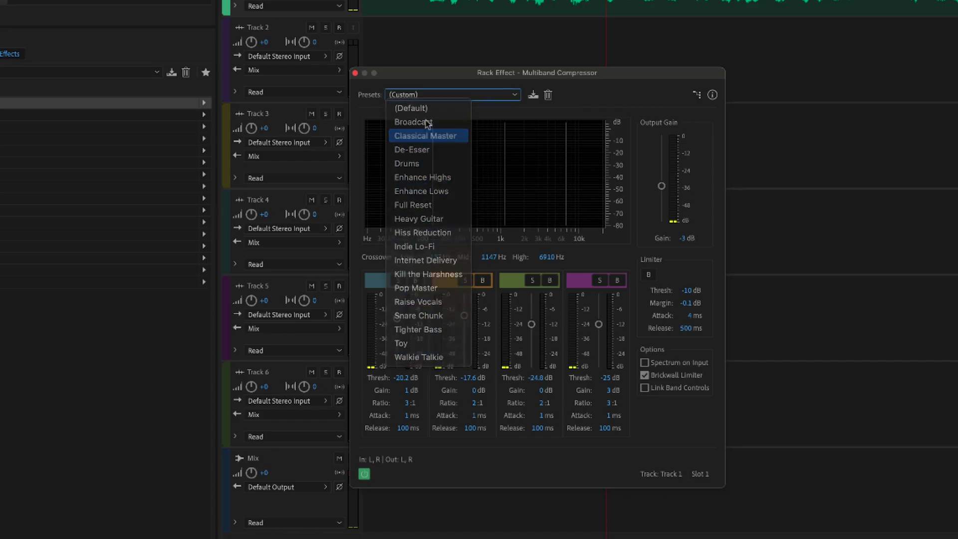
click(427, 123)
click(203, 102)
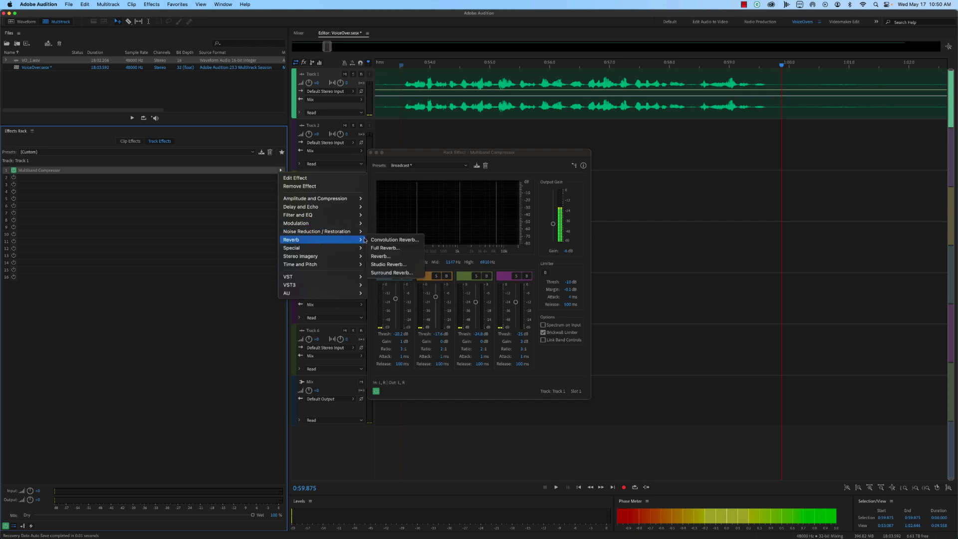
Load Studio Reverb with the Vocal Reverb (large) preset and reduce Room Size to 17.8.
click(405, 265)
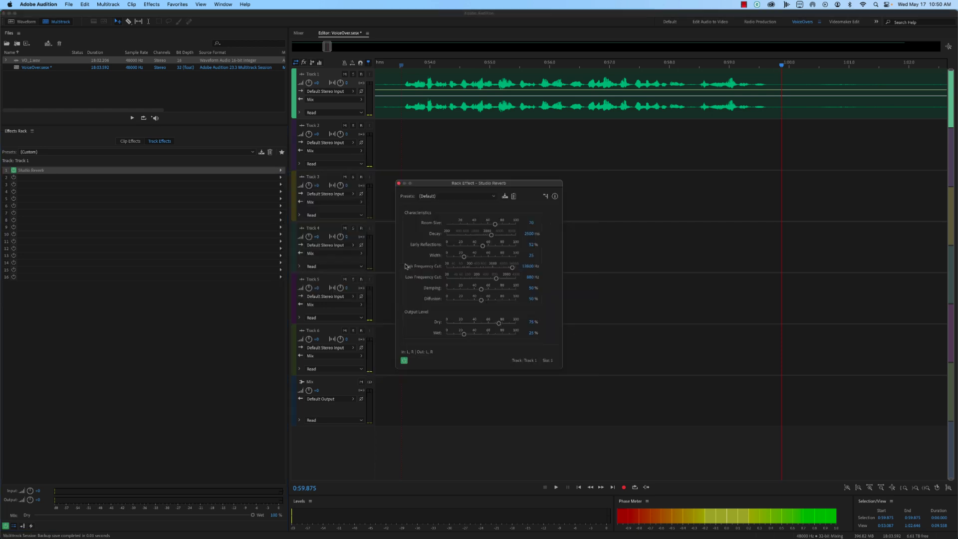
click(457, 196)
click(488, 232)
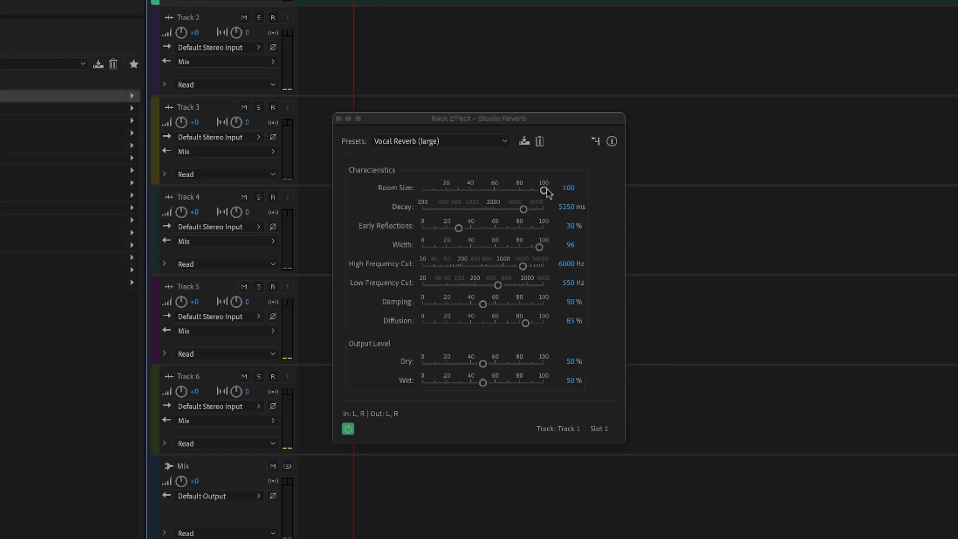
drag(545, 190, 445, 199)
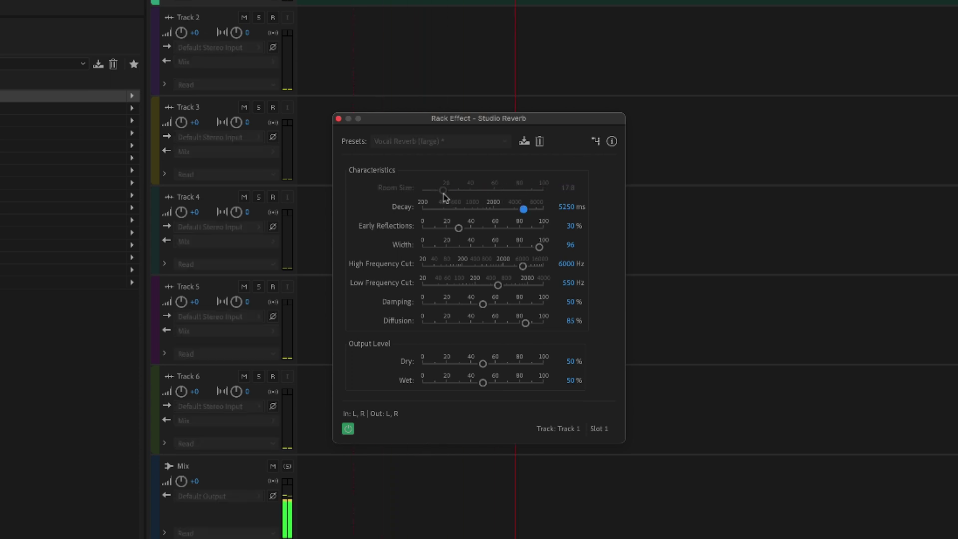